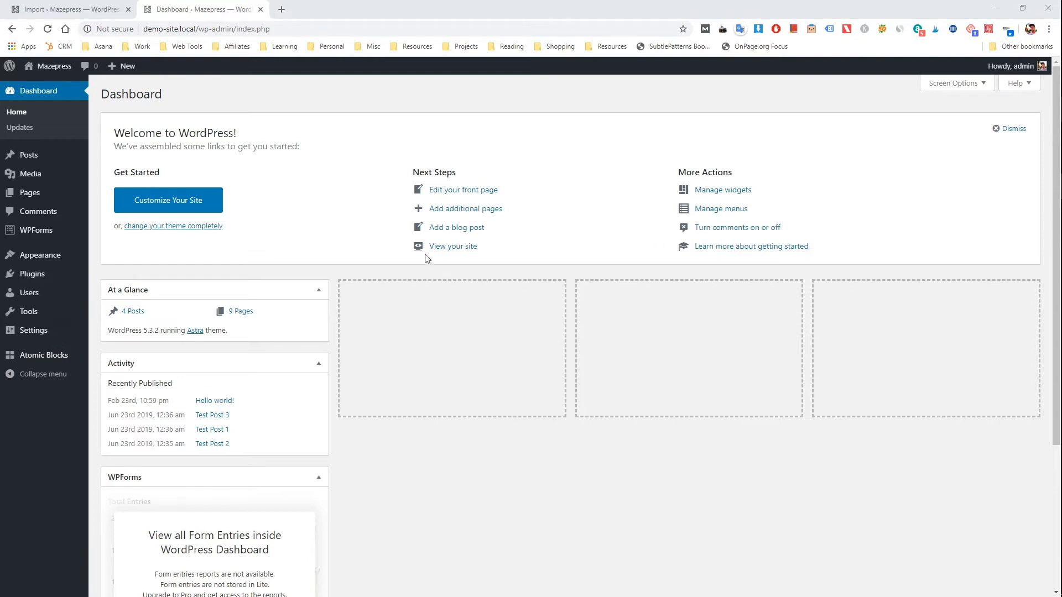
# Step: Open the list of all users and review its available columns and pagination options
pyautogui.moveTo(42, 294)
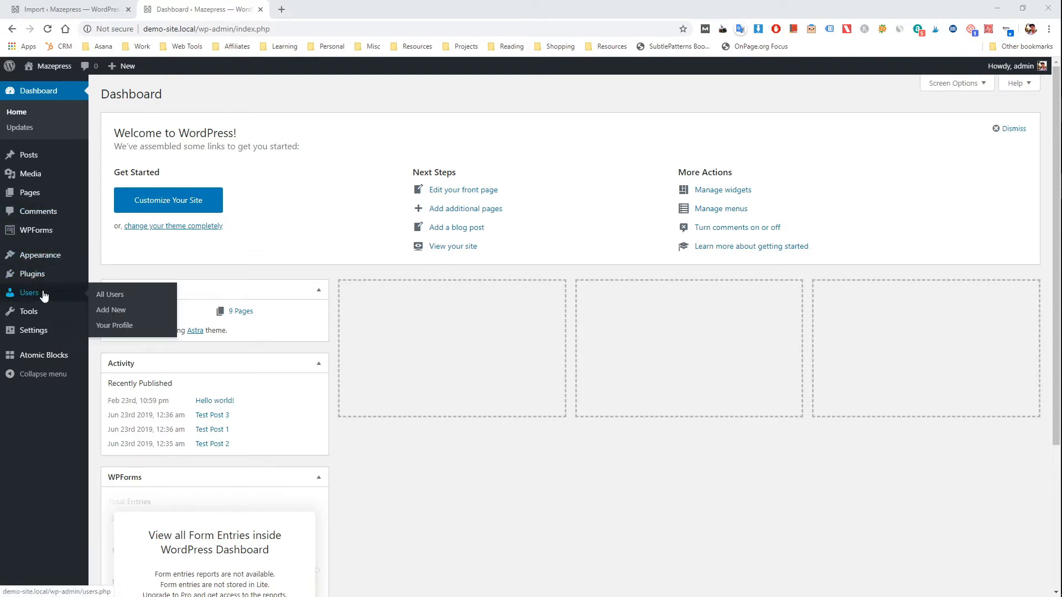
pyautogui.click(117, 298)
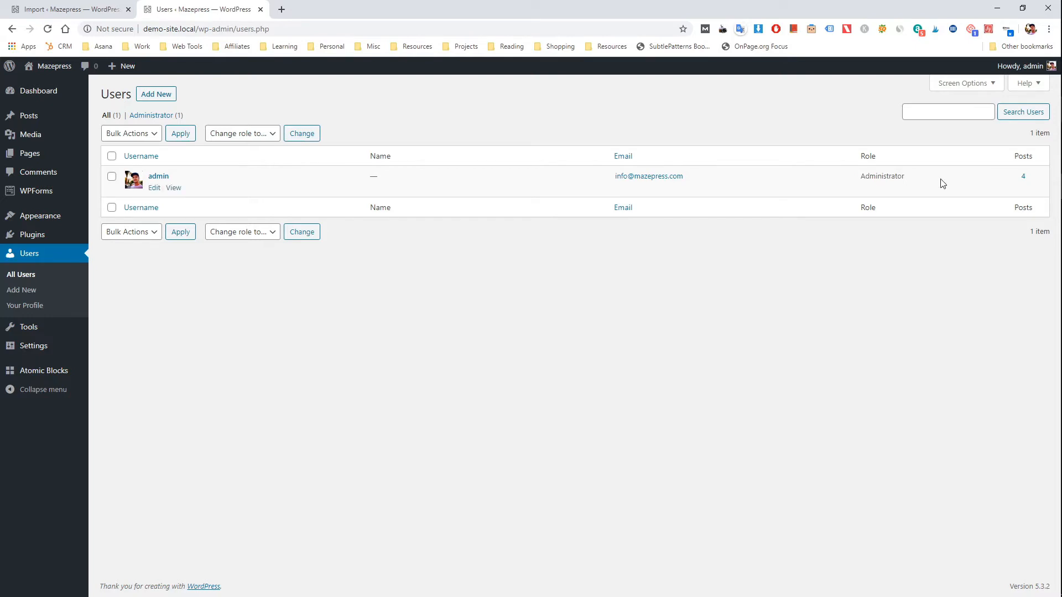
pyautogui.click(963, 91)
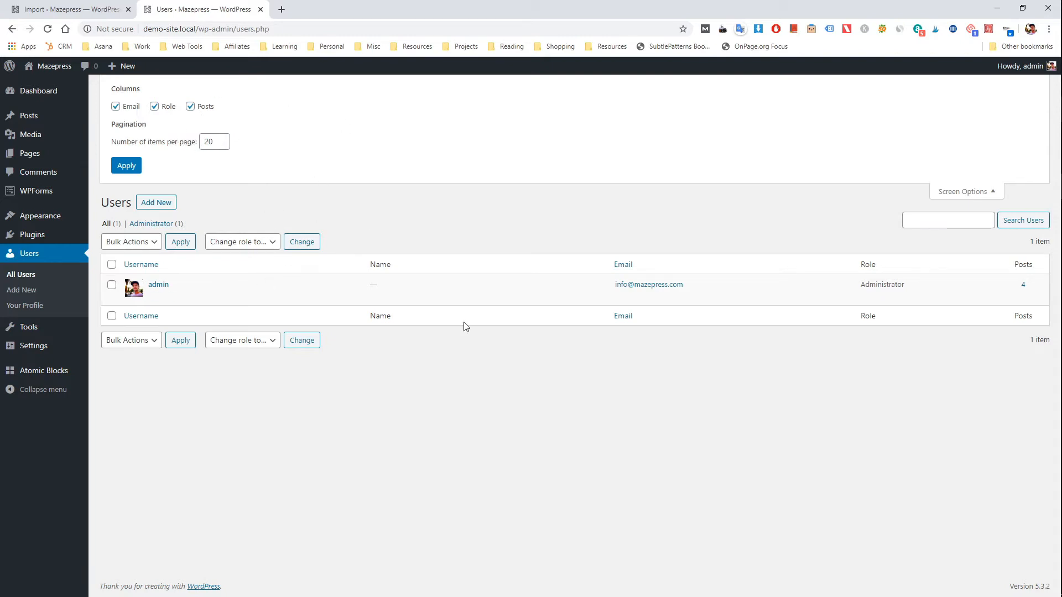
pyautogui.click(969, 192)
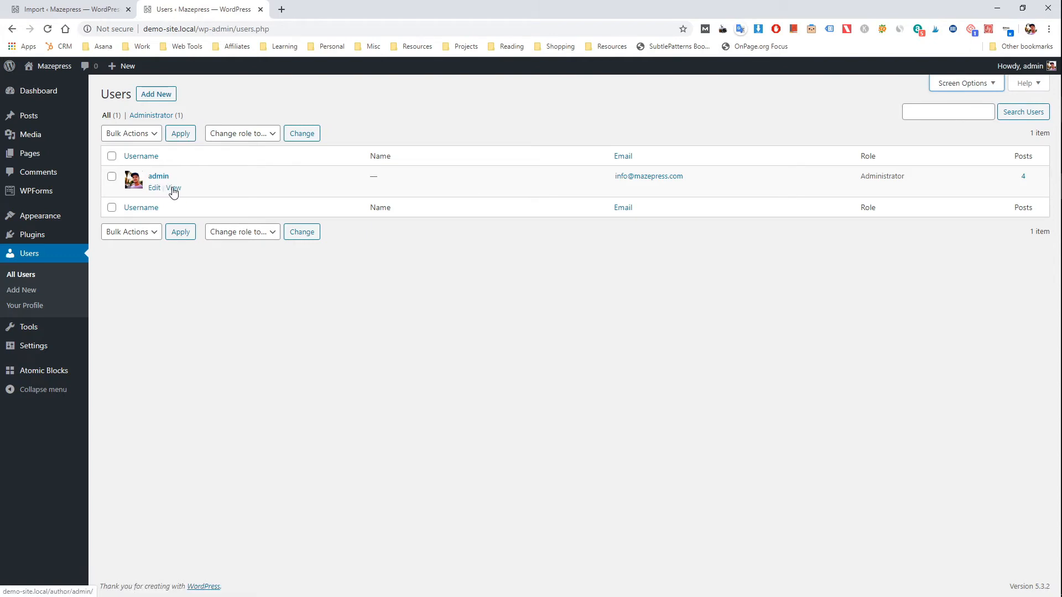
# Step: View the admin user's author page in a separate browser tab and look through its posts
pyautogui.middleClick(173, 190)
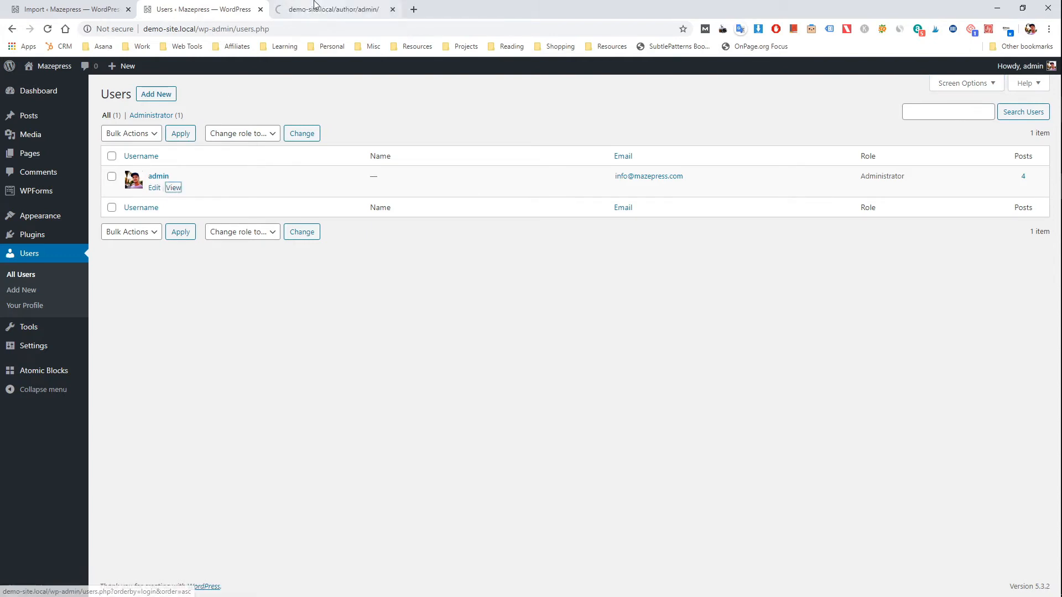
pyautogui.click(313, 8)
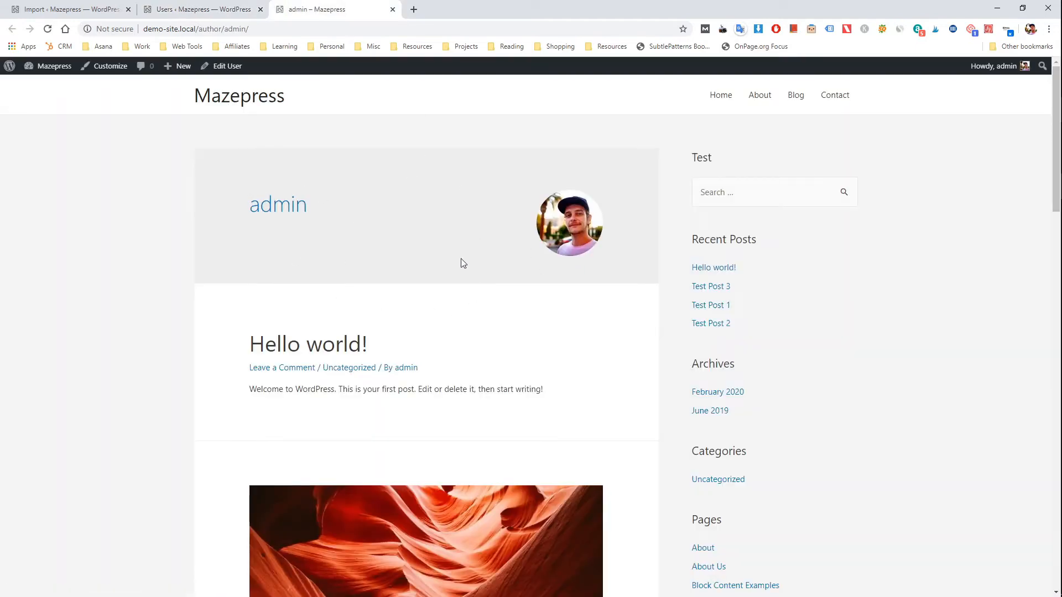
pyautogui.scroll(-9, 609, 265)
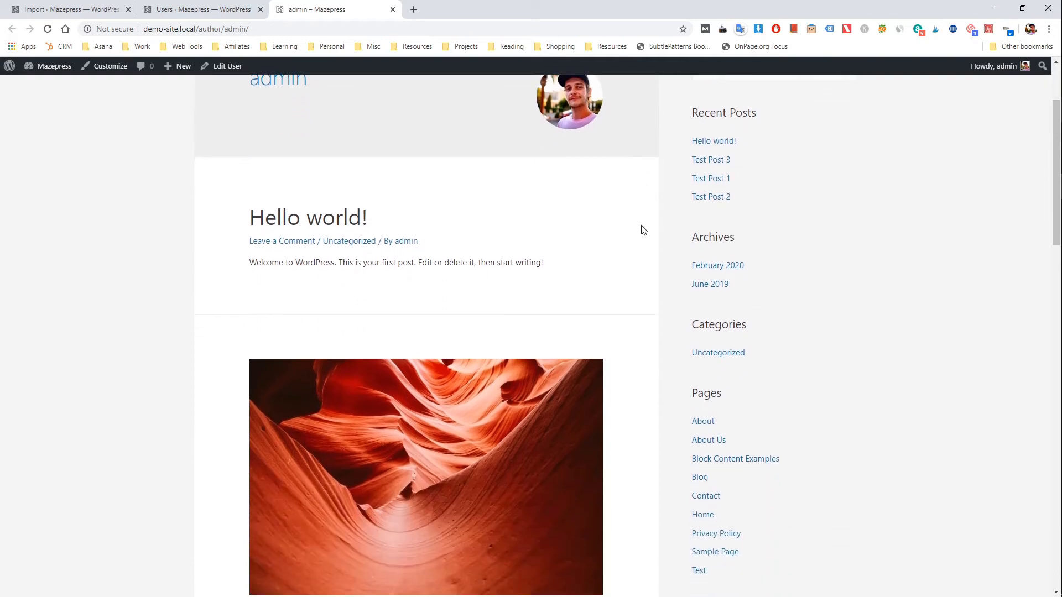
pyautogui.scroll(-14, 553, 238)
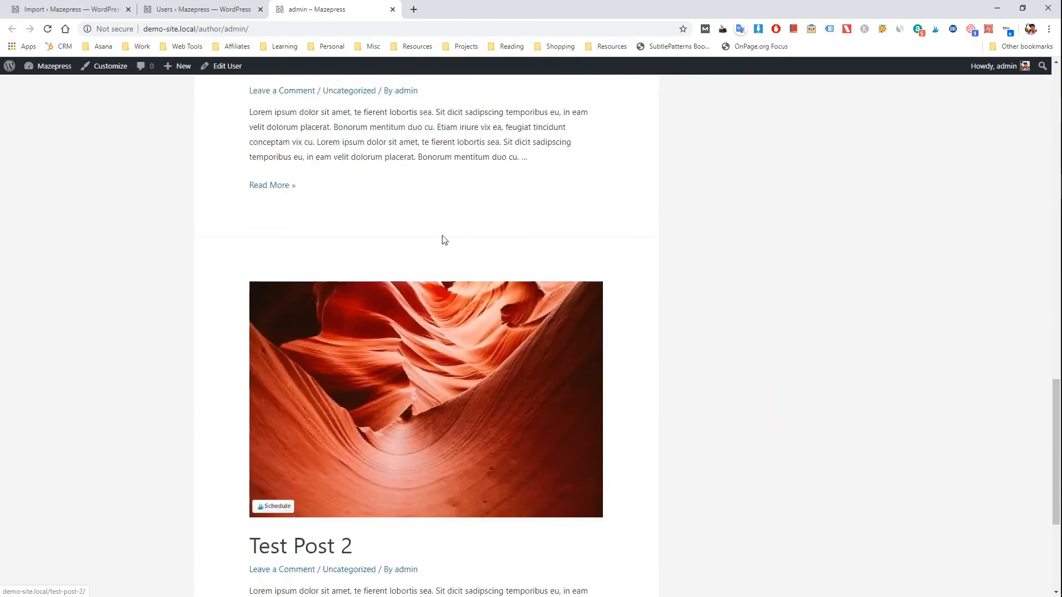
pyautogui.scroll(20, 514, 353)
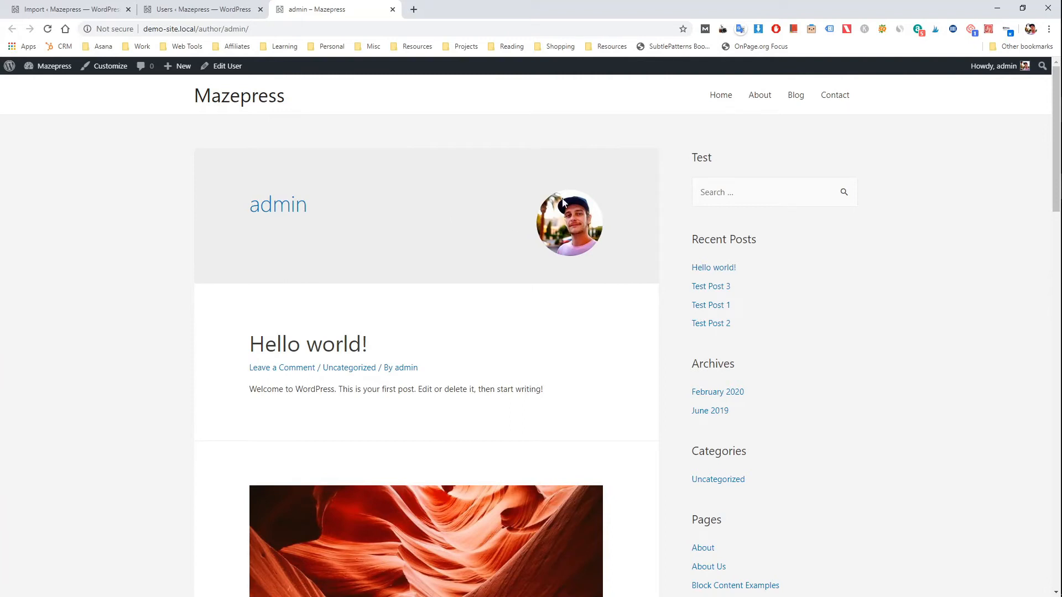
# Step: Open the admin user's profile for editing from the users list and compare it with the author page
pyautogui.click(197, 12)
pyautogui.click(154, 188)
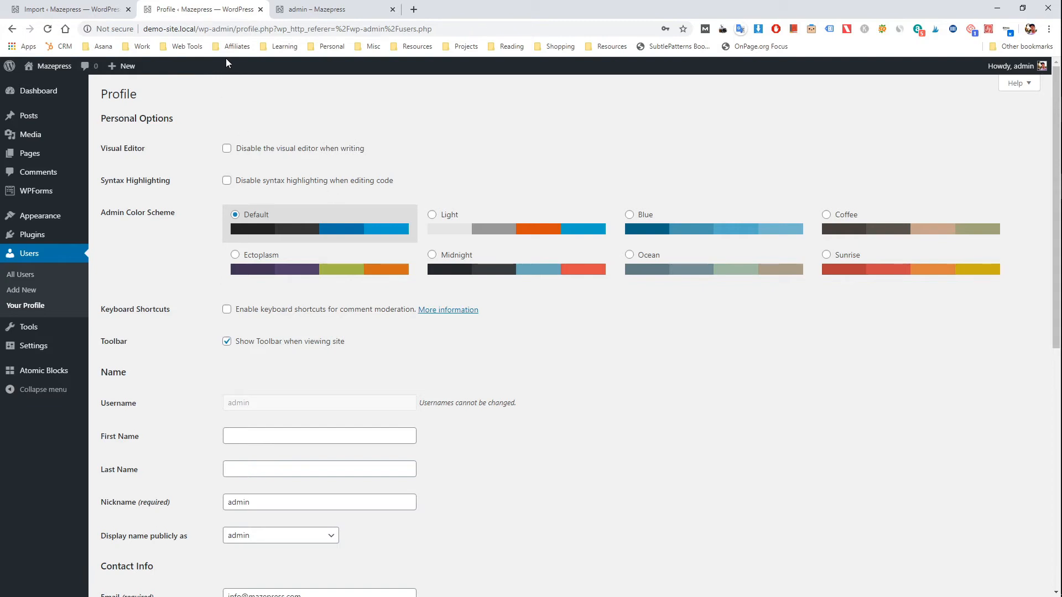
pyautogui.click(302, 5)
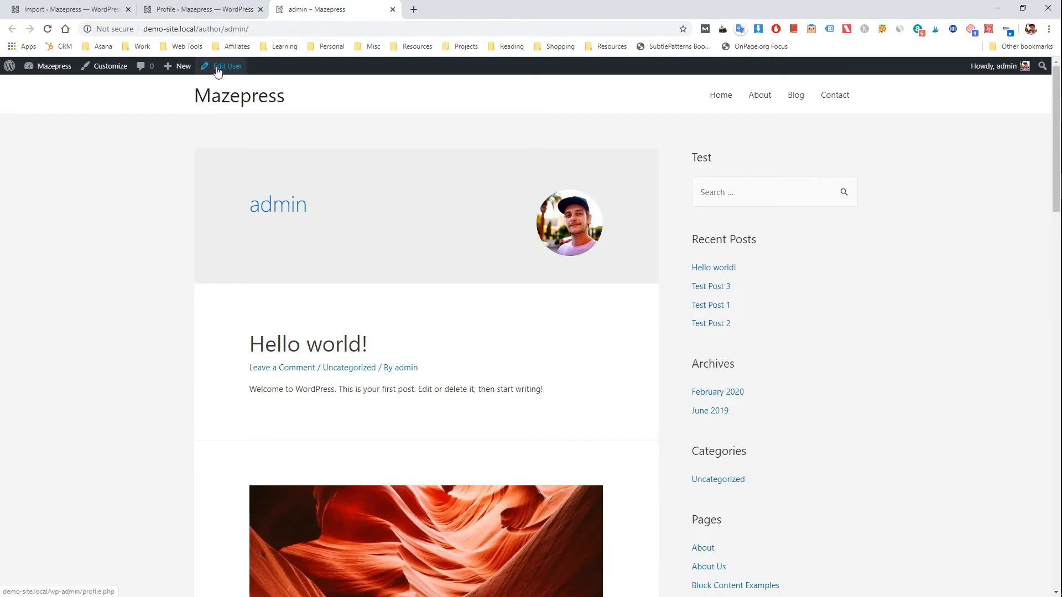
pyautogui.click(209, 10)
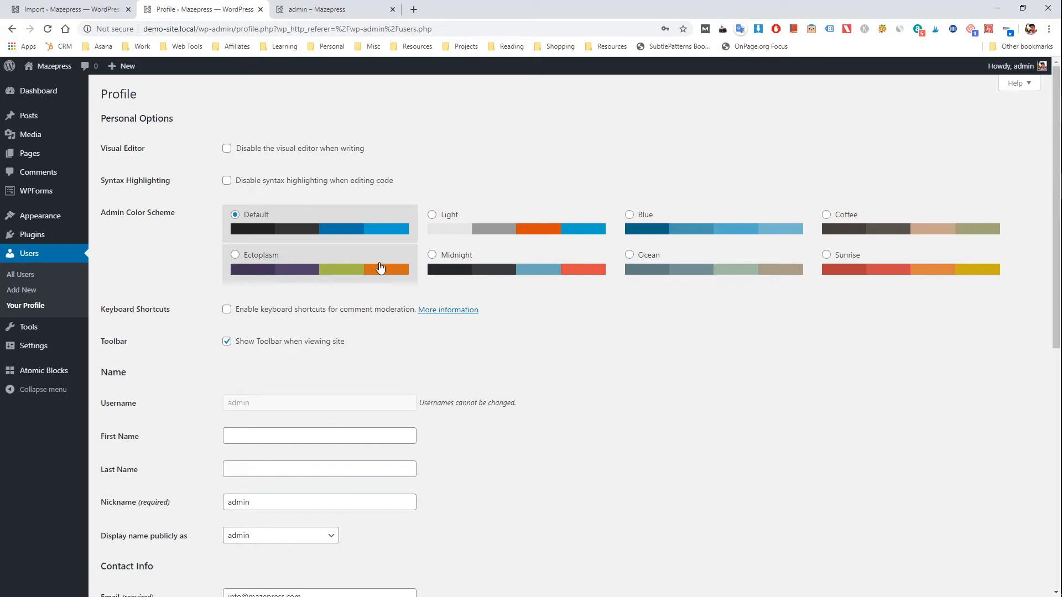
# Step: Replace the profile's nickname with the person's first name and choose that name as the public display name
pyautogui.scroll(-4, 380, 268)
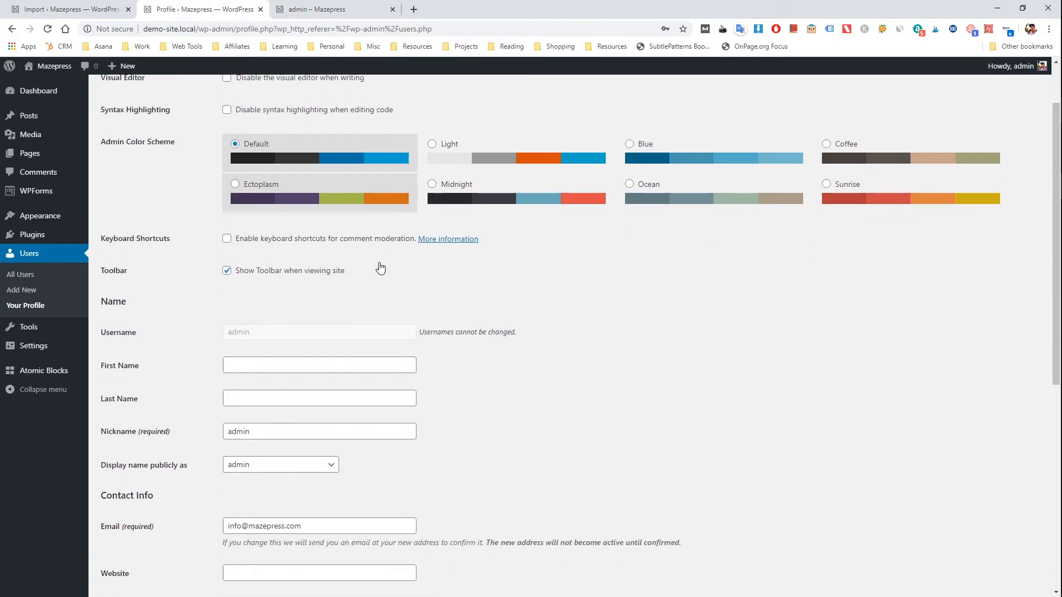
pyautogui.scroll(-1, 380, 268)
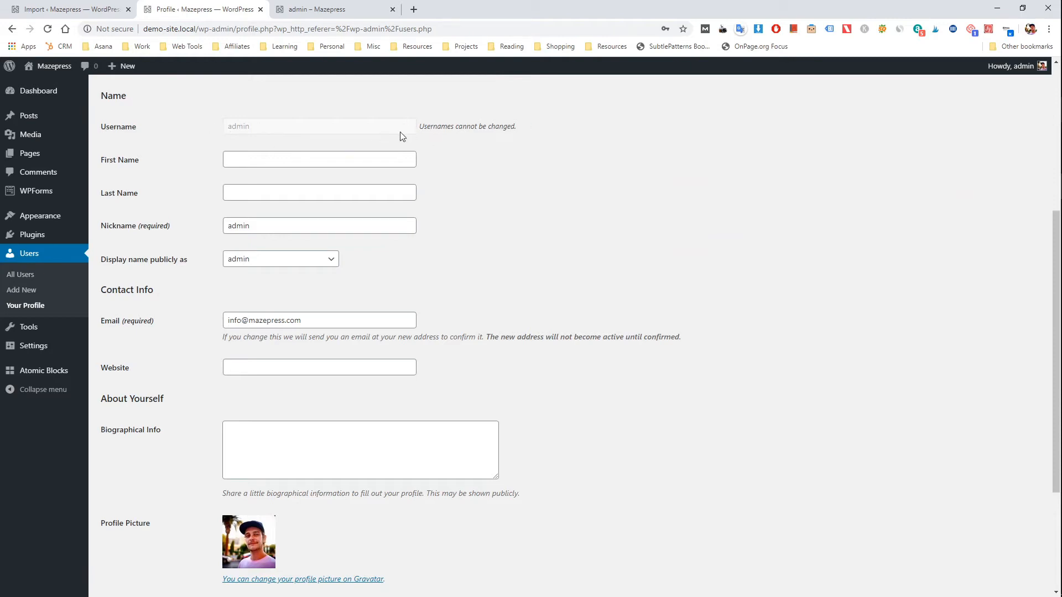
pyautogui.moveTo(529, 127); pyautogui.dragTo(419, 129)
pyautogui.click(422, 129)
pyautogui.moveTo(294, 221); pyautogui.dragTo(227, 226)
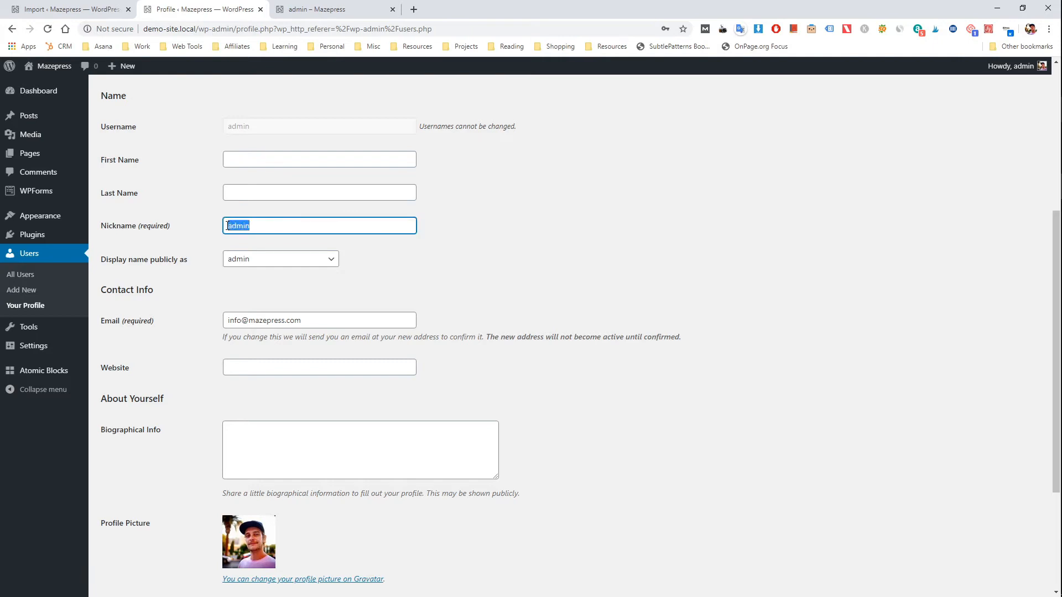
pyautogui.write('David')
pyautogui.click(442, 255)
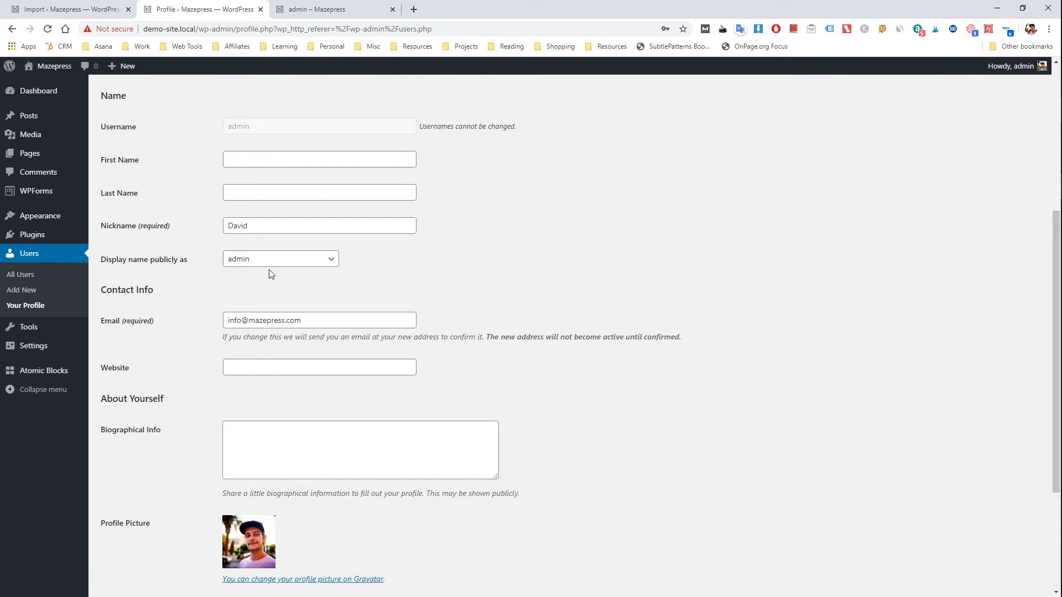
pyautogui.click(298, 261)
pyautogui.click(281, 280)
pyautogui.click(281, 280)
# Step: Enter "Hello, this is me!" as the biographical info and update the profile
pyautogui.scroll(-2, 401, 291)
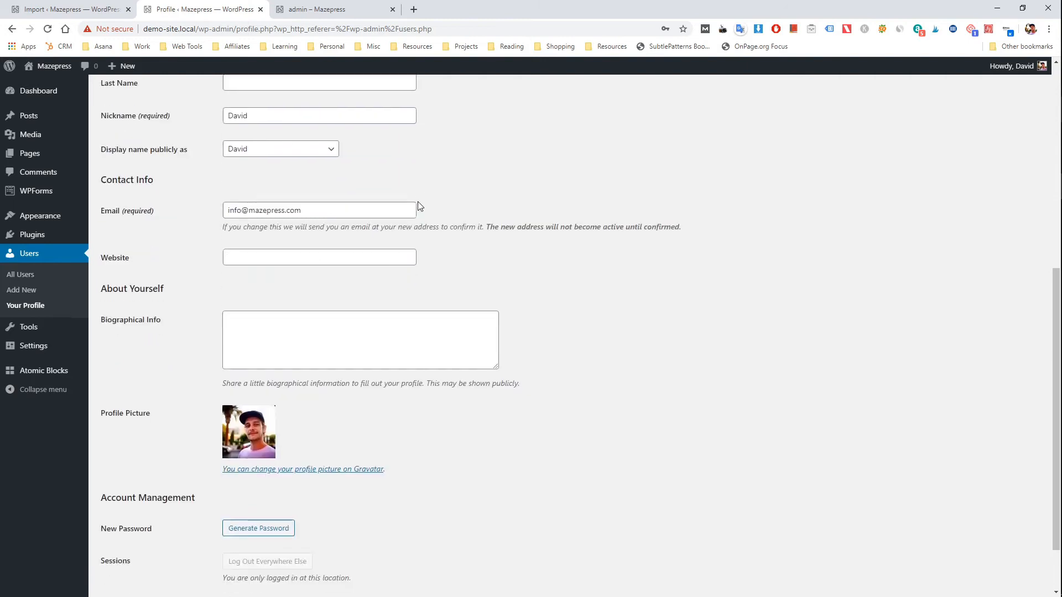
pyautogui.moveTo(366, 206); pyautogui.dragTo(221, 221)
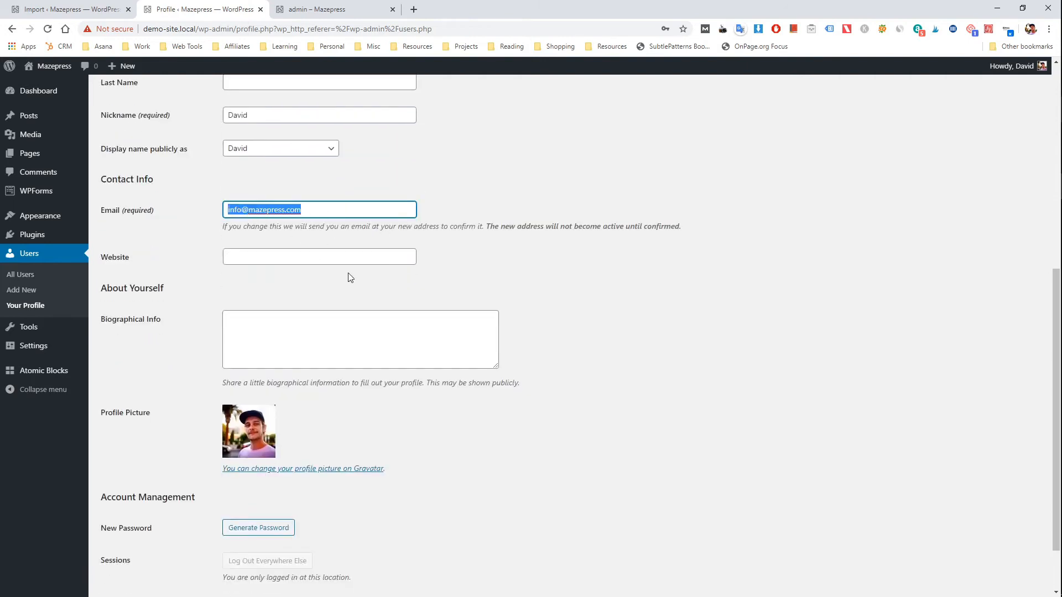
pyautogui.click(350, 277)
pyautogui.click(332, 256)
pyautogui.scroll(-1, 321, 255)
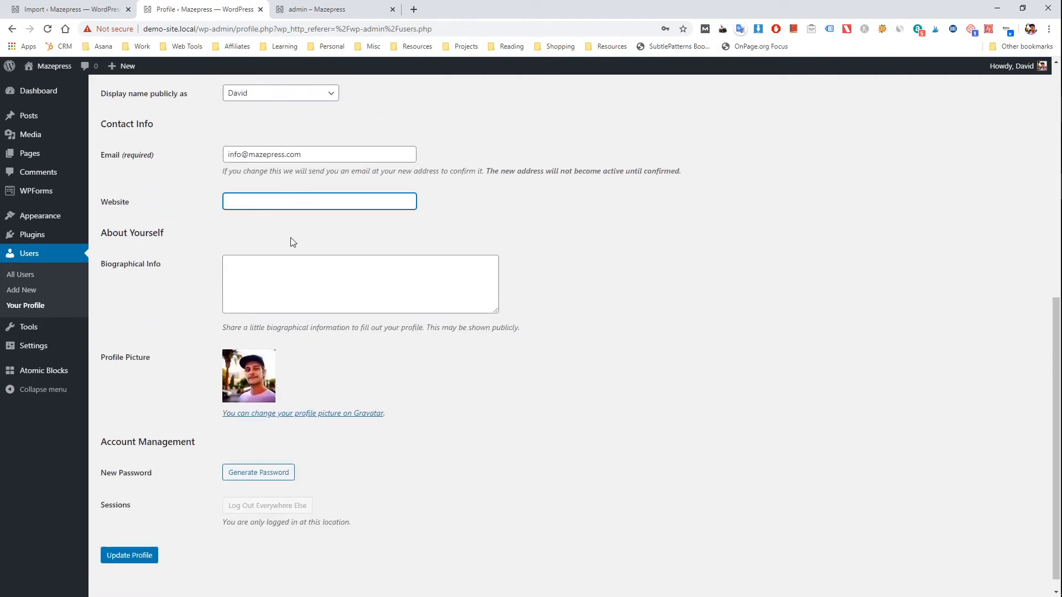
pyautogui.scroll(-1, 362, 205)
pyautogui.click(317, 269)
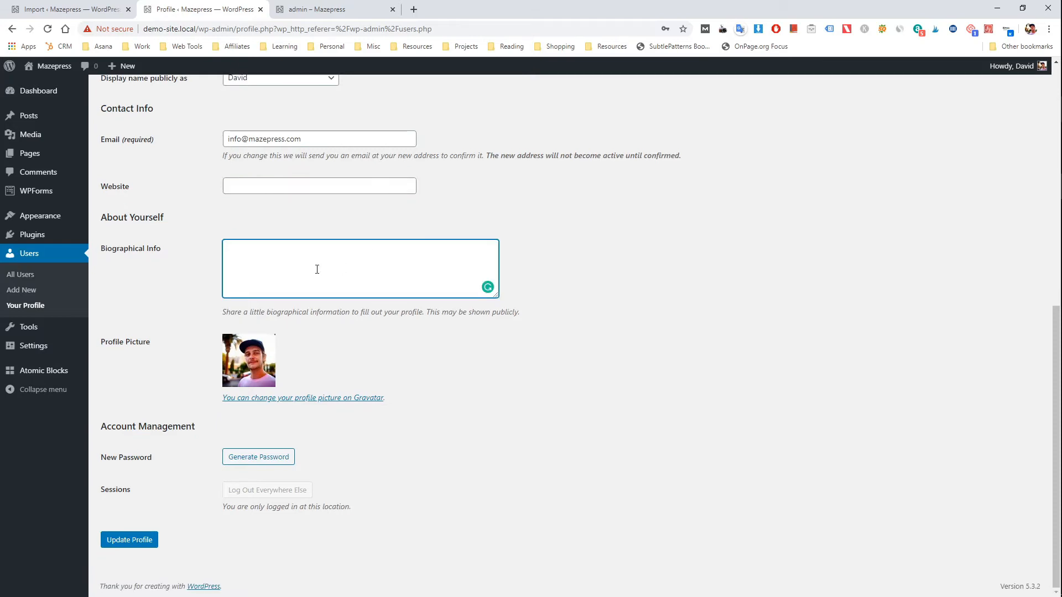
pyautogui.write('Hello, this is me!')
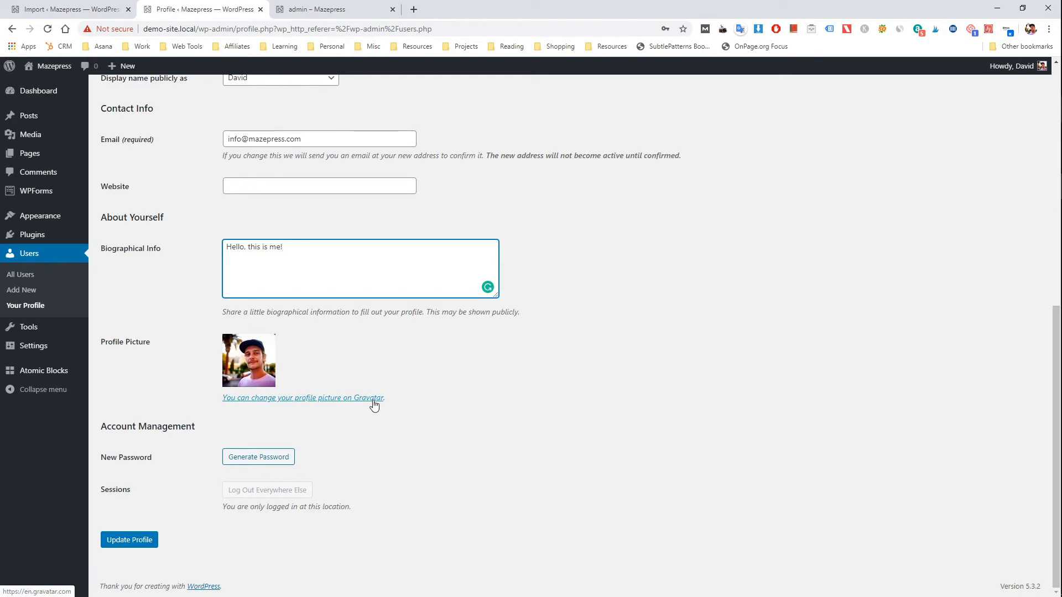
pyautogui.moveTo(316, 139); pyautogui.dragTo(227, 139)
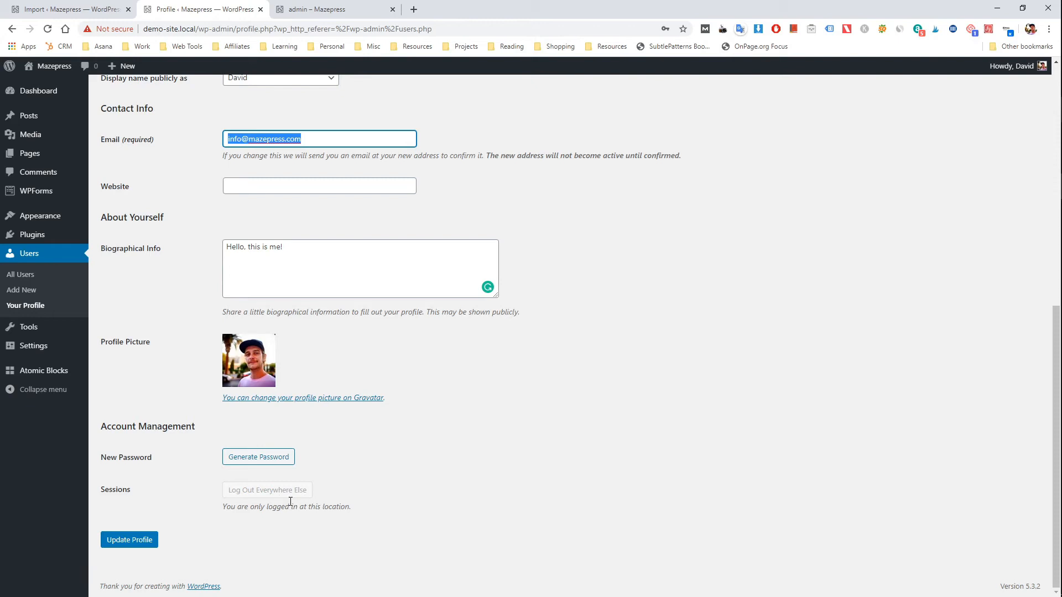
pyautogui.click(141, 541)
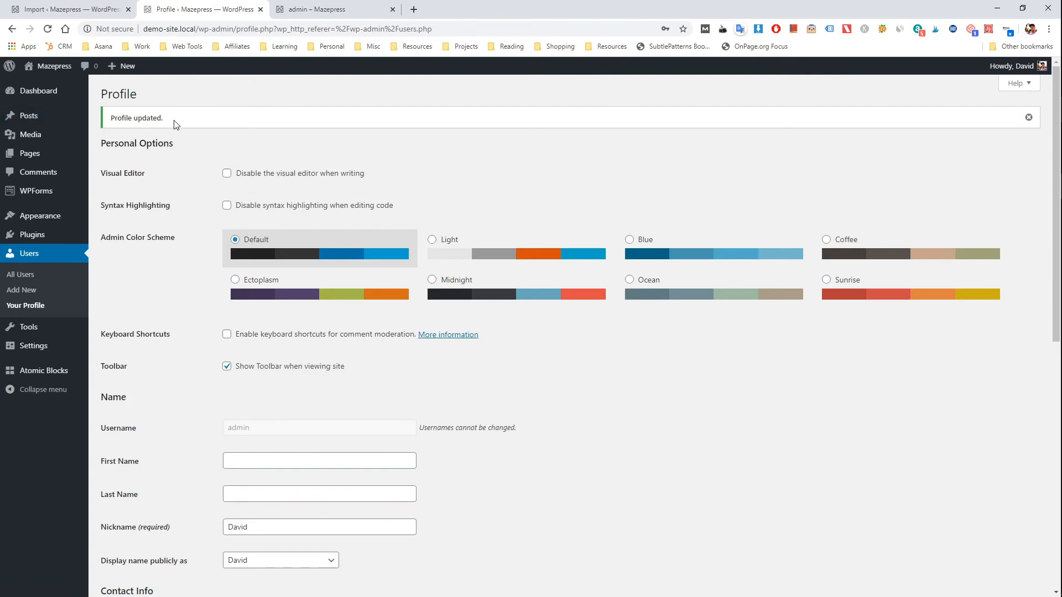
# Step: Reload the author page and check the display name and biography in its header
pyautogui.click(313, 5)
pyautogui.click(325, 27)
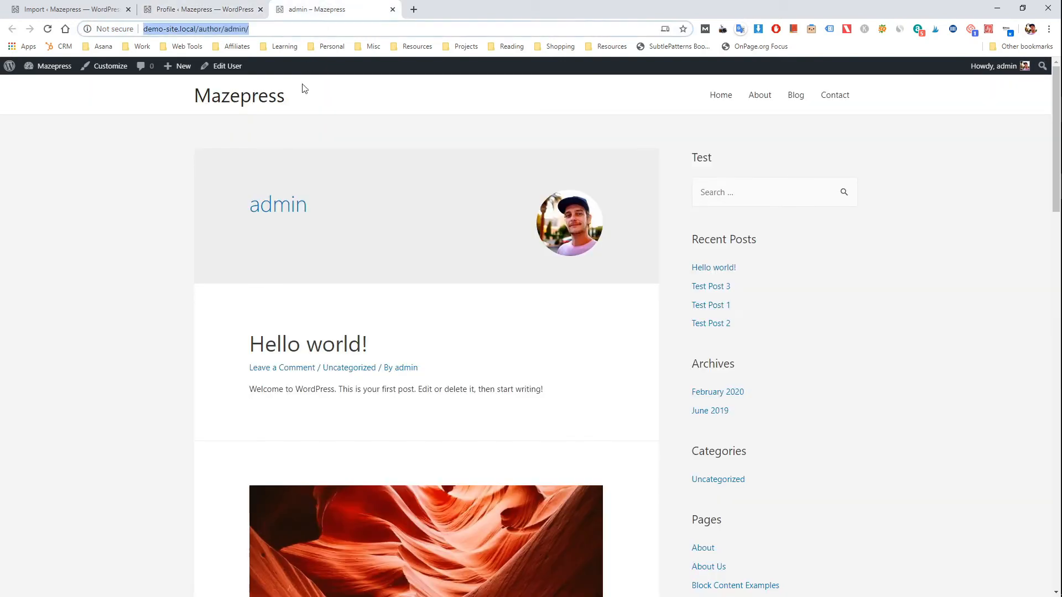
pyautogui.press('Return')
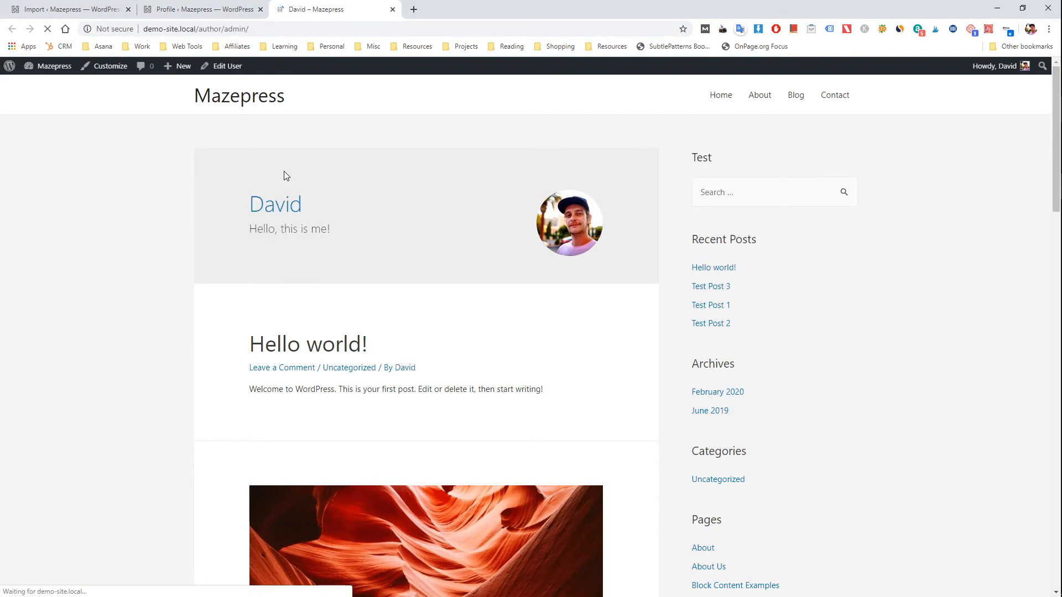
pyautogui.moveTo(246, 205); pyautogui.dragTo(315, 205)
pyautogui.click(317, 209)
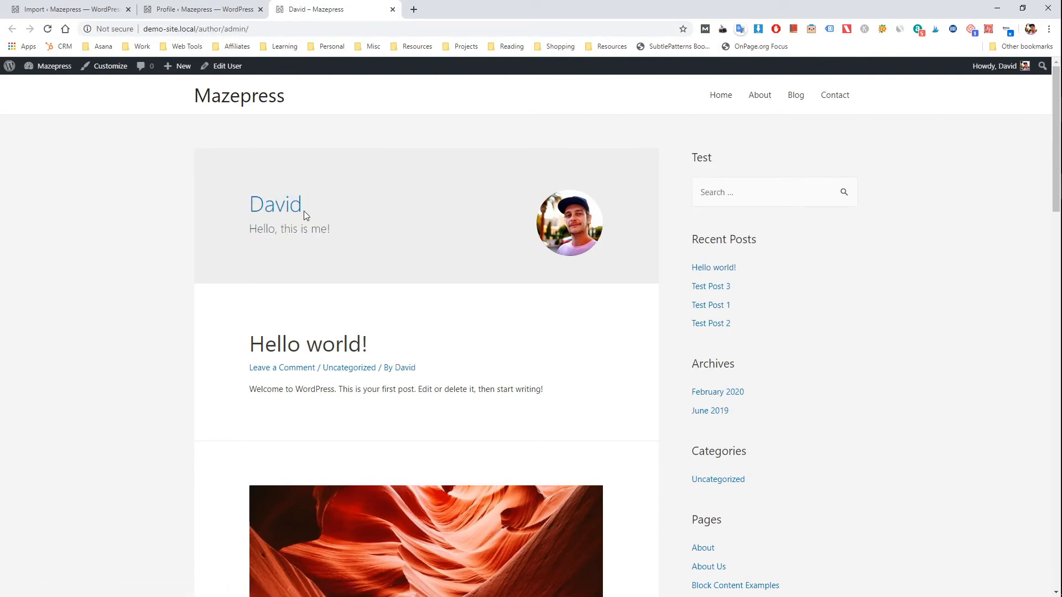
pyautogui.moveTo(247, 244); pyautogui.dragTo(340, 232)
pyautogui.click(344, 231)
# Step: Open the site's General Settings and examine the Membership option
pyautogui.click(221, 10)
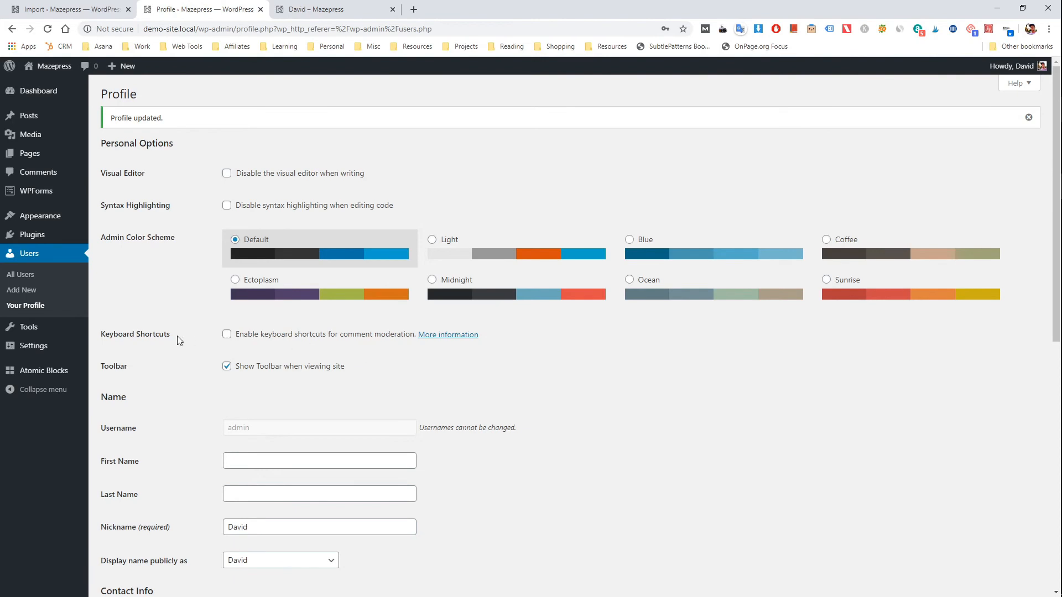
pyautogui.moveTo(48, 352)
pyautogui.click(131, 355)
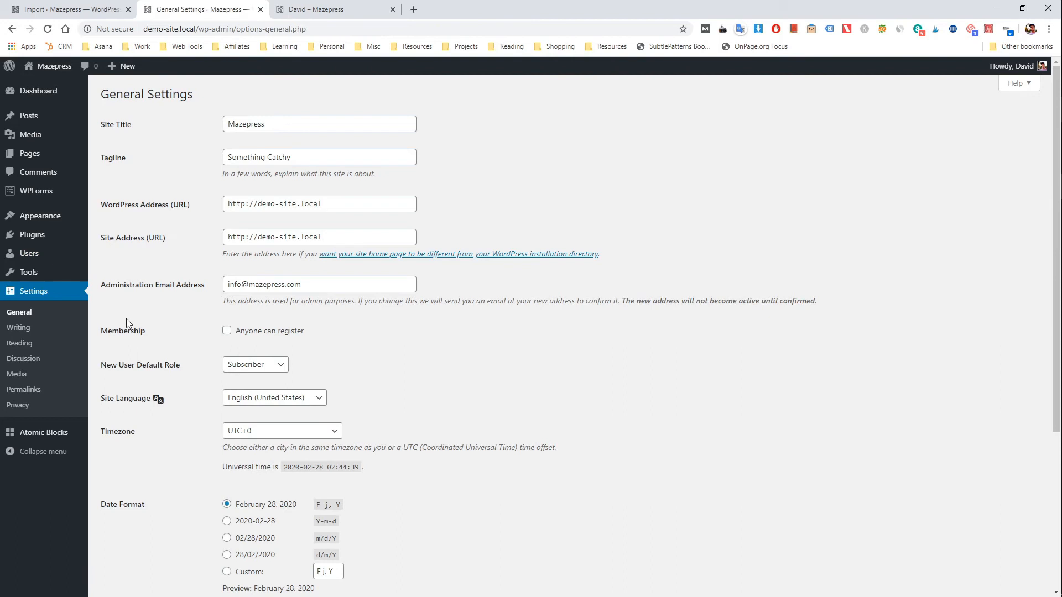
pyautogui.moveTo(101, 330); pyautogui.dragTo(148, 332)
pyautogui.click(162, 333)
# Step: Try open registration with Administrator as the new user default role, and restore registration off with the Subscriber role
pyautogui.click(275, 367)
pyautogui.click(262, 380)
pyautogui.click(260, 367)
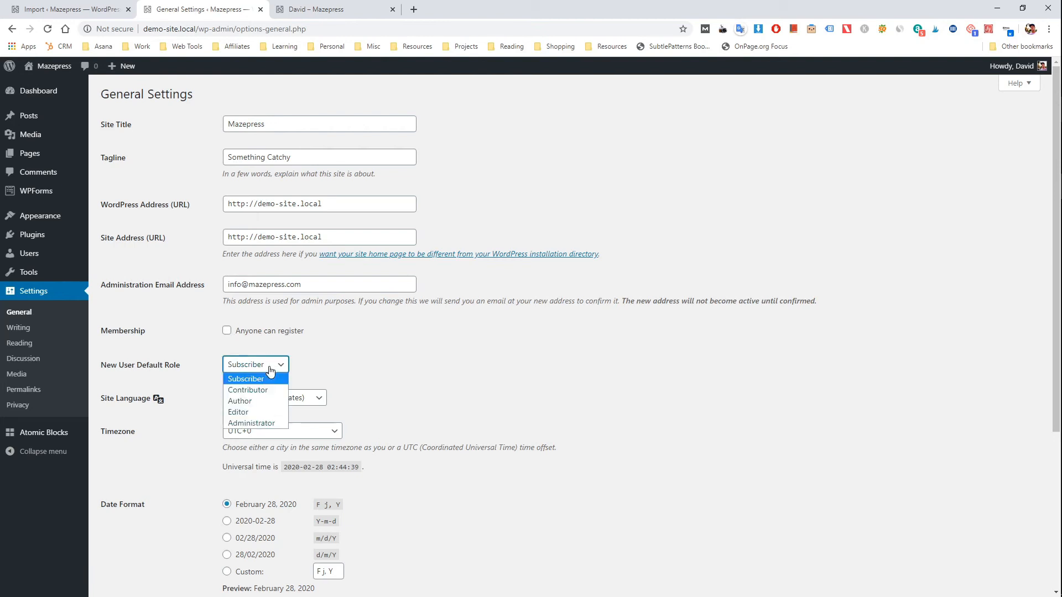
pyautogui.click(272, 424)
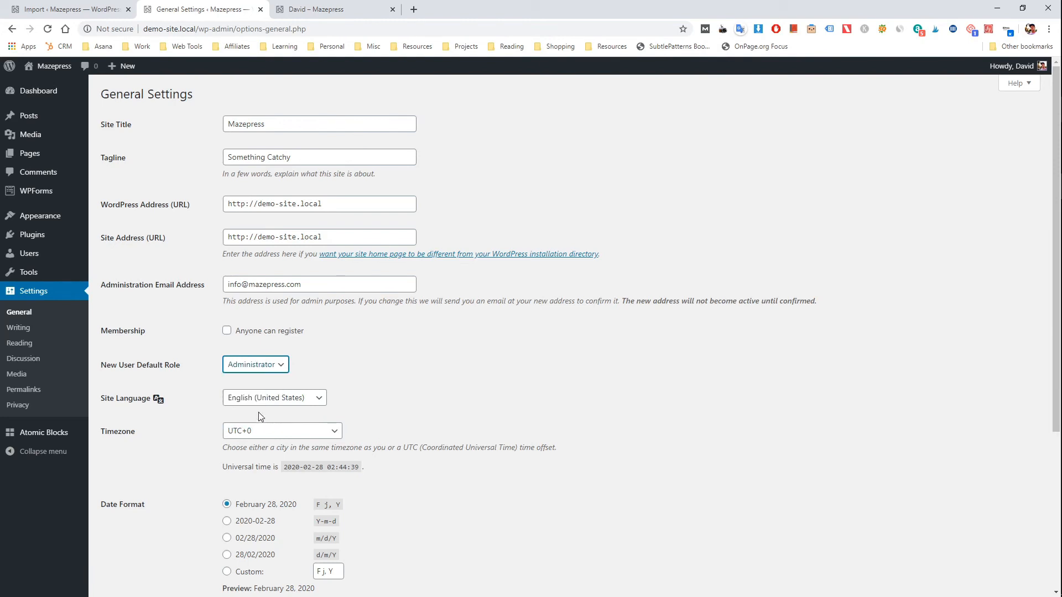
pyautogui.click(227, 335)
pyautogui.click(319, 364)
pyautogui.click(227, 330)
pyautogui.click(277, 366)
pyautogui.click(260, 378)
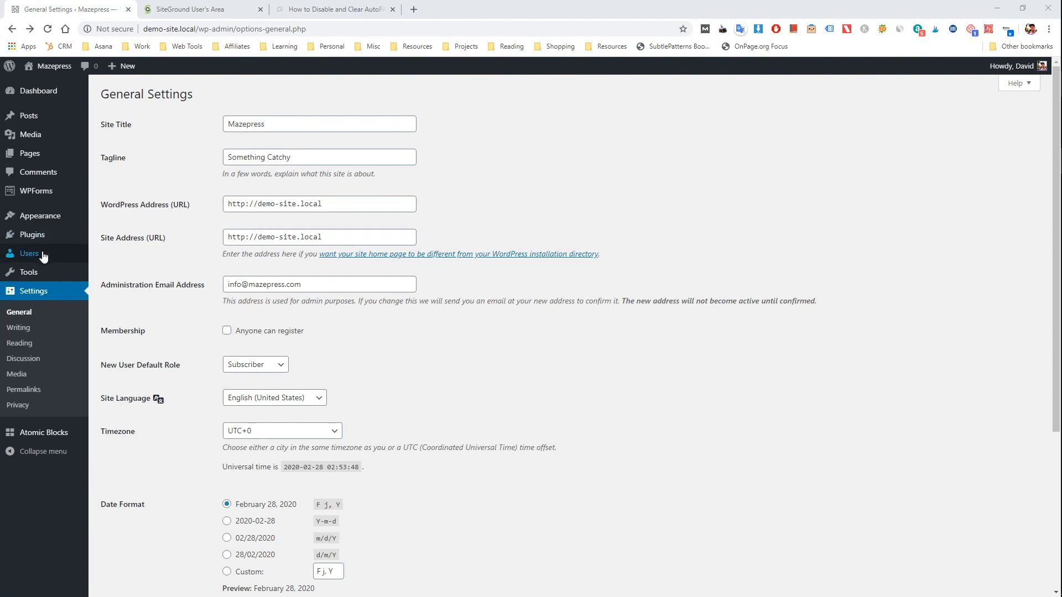
# Step: Start adding a new user and fill in the required username and e-mail address
pyautogui.moveTo(72, 258)
pyautogui.click(111, 270)
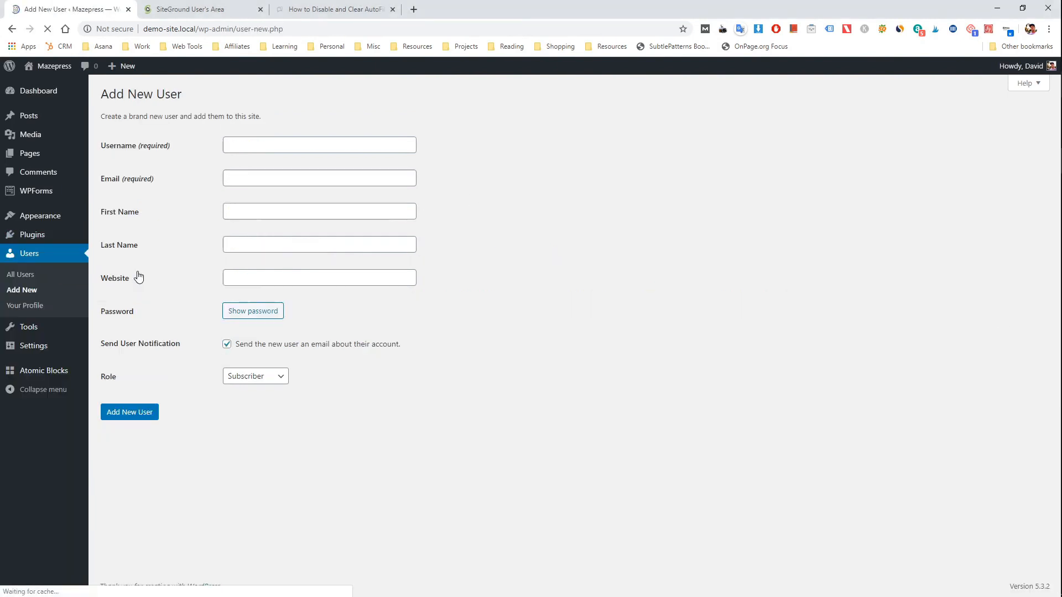
pyautogui.click(283, 142)
pyautogui.write('John')
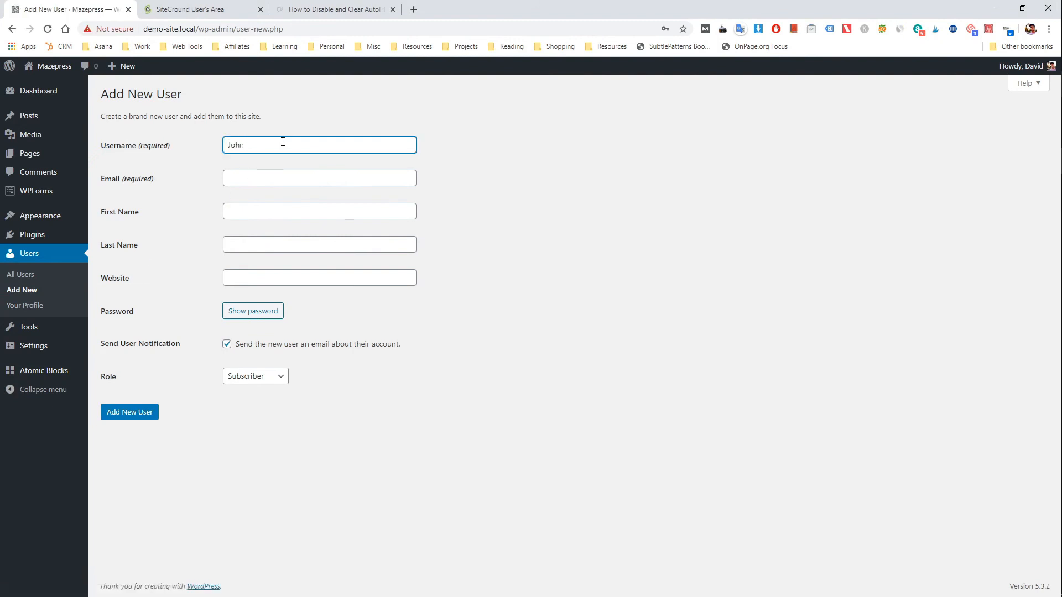
pyautogui.press('Tab')
pyautogui.write('jo')
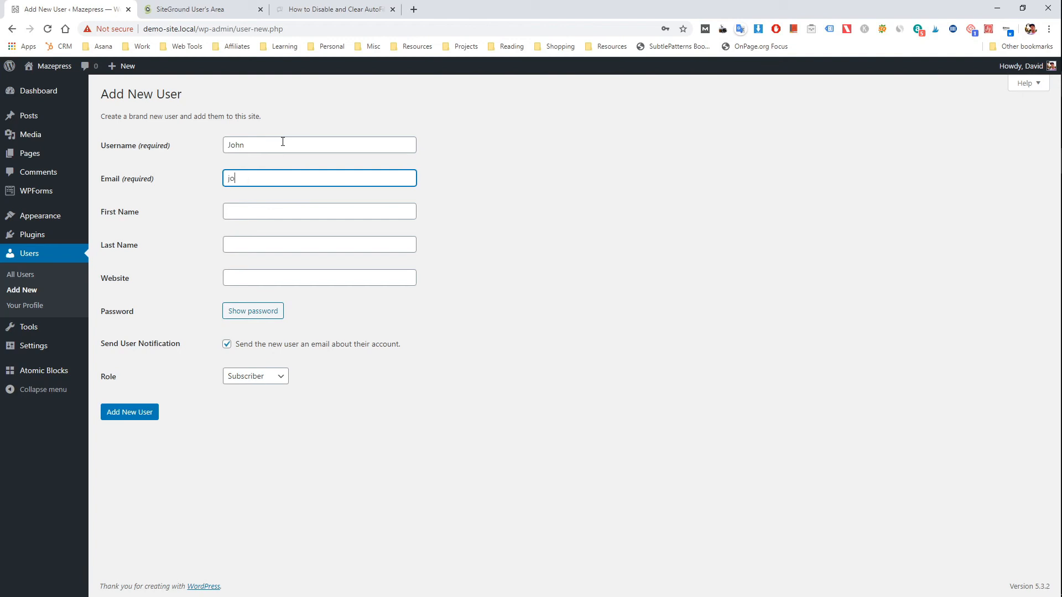
pyautogui.write('hn@mycompany.com')
pyautogui.press('Tab')
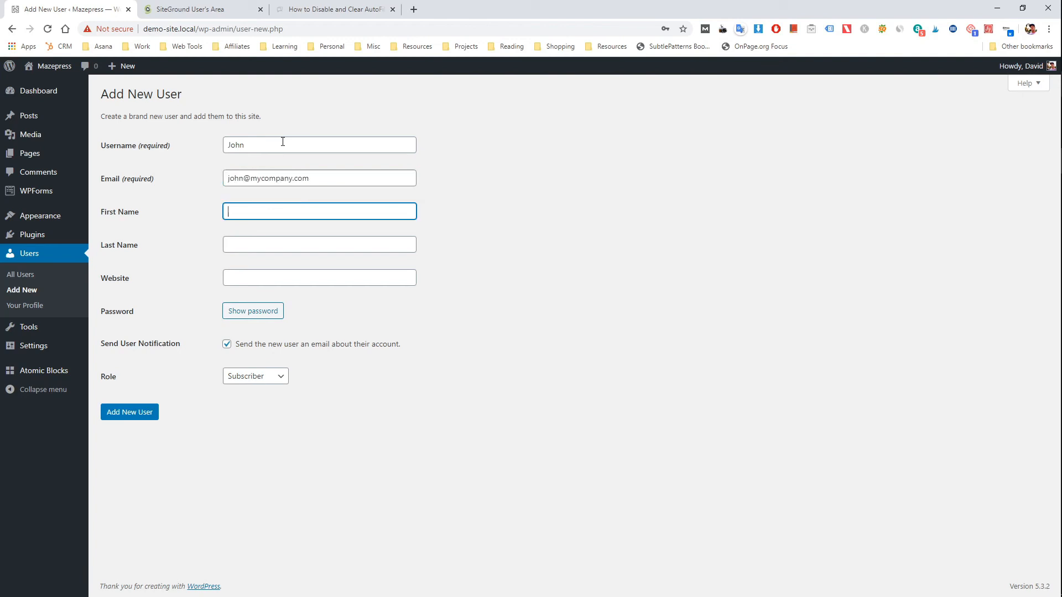
pyautogui.write('John')
pyautogui.press('Tab')
pyautogui.write('Smith')
pyautogui.press('Tab')
pyautogui.write('https://website.com')
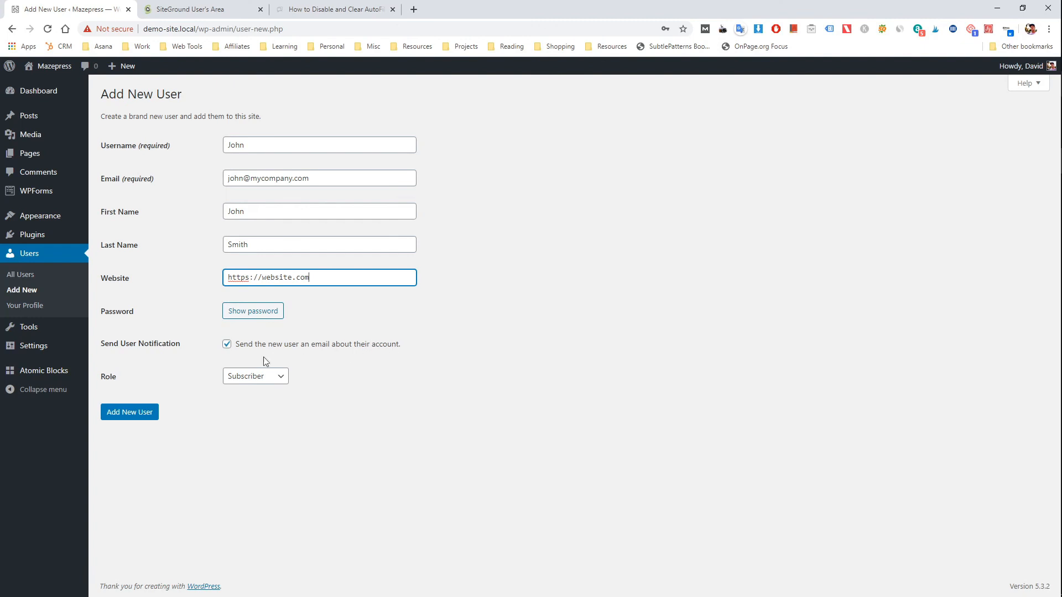
# Step: Keep the role as Subscriber, create the new user, and dismiss the browser's offer to save the password
pyautogui.click(262, 381)
pyautogui.click(276, 389)
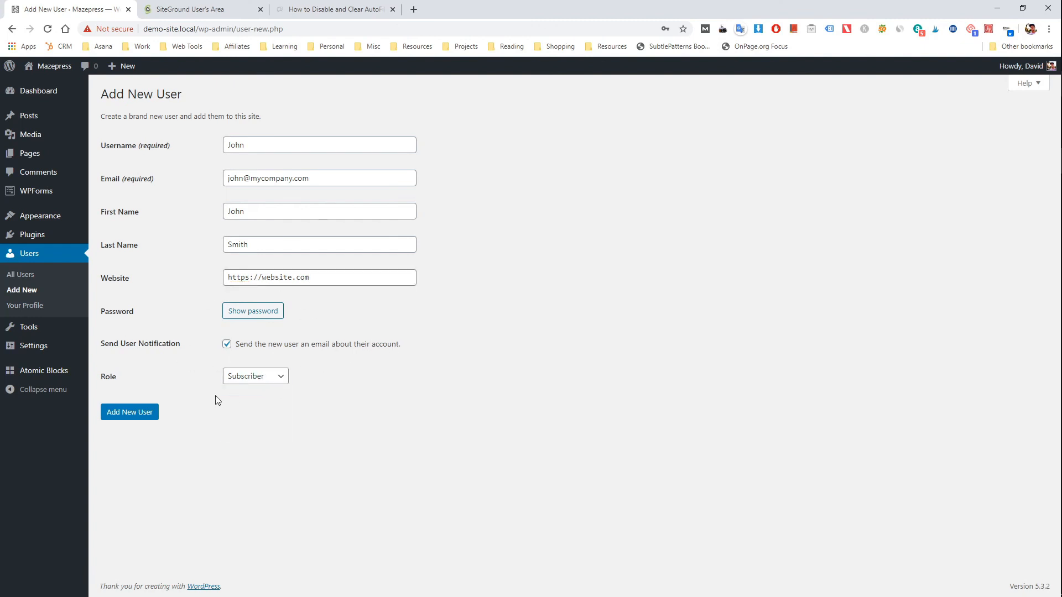
pyautogui.click(137, 419)
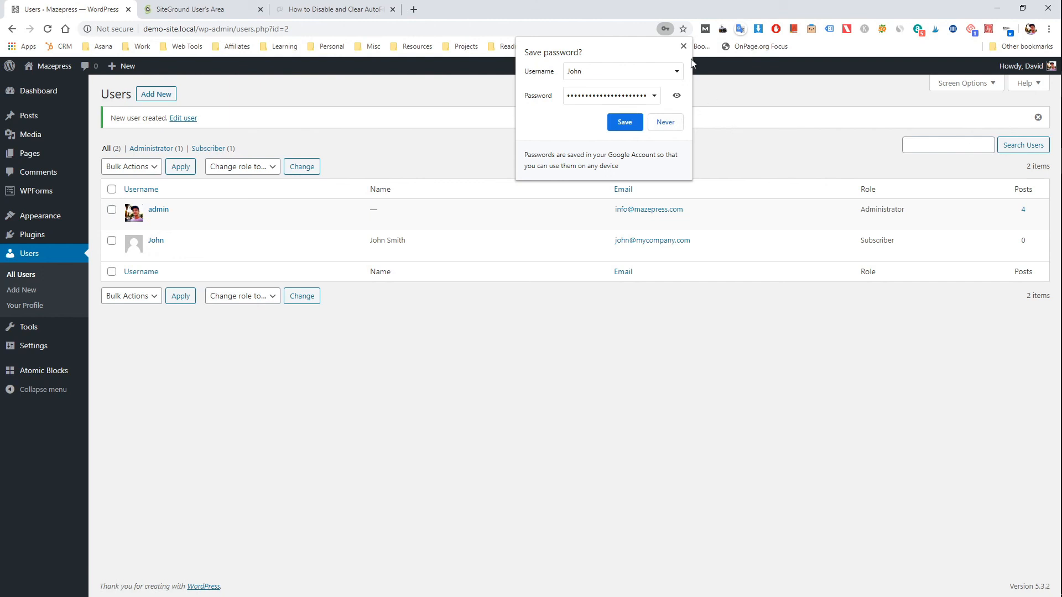
pyautogui.click(683, 46)
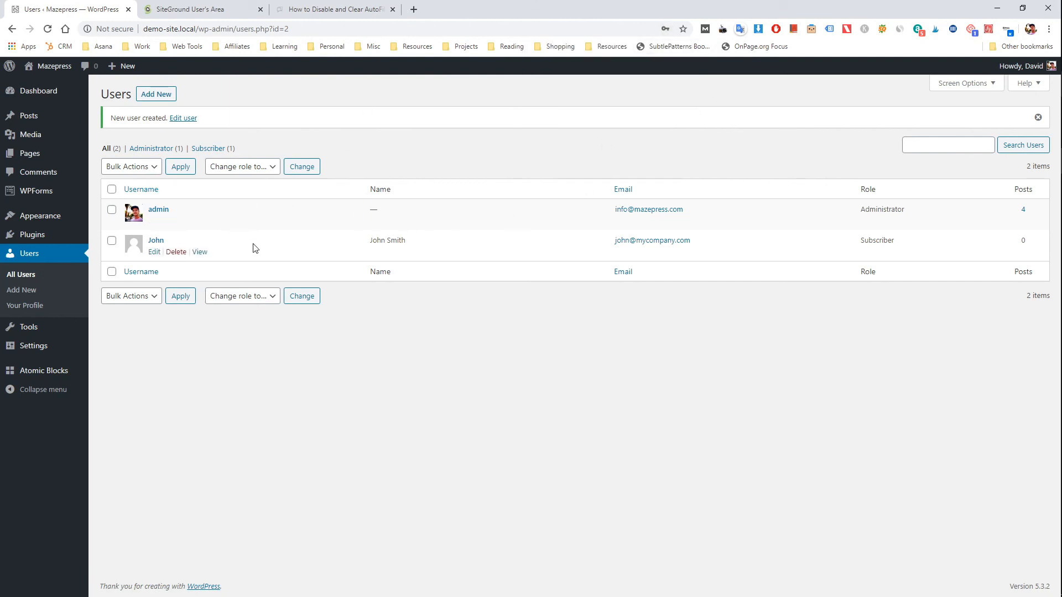
# Step: Open the newly created user for editing and examine the name, contact, biography and account management fields
pyautogui.click(155, 253)
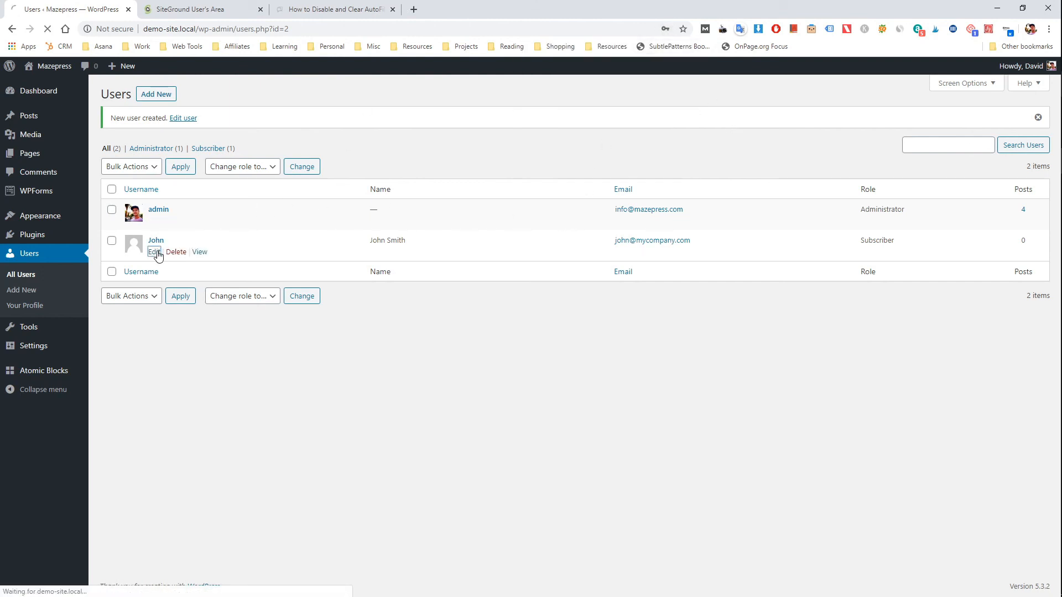
pyautogui.scroll(-2, 353, 340)
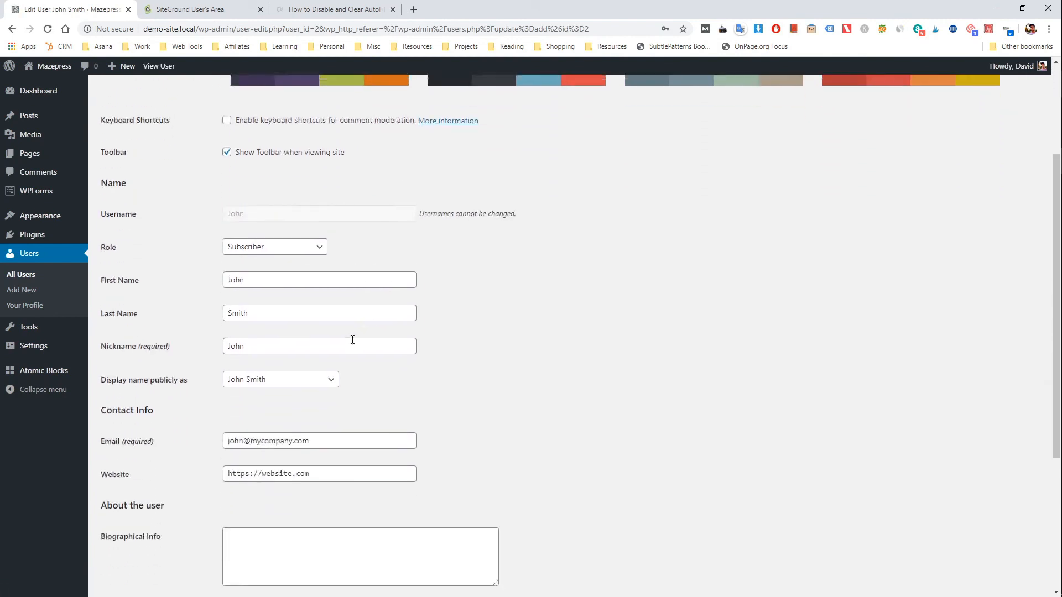
pyautogui.scroll(-4, 352, 340)
pyautogui.scroll(3, 379, 383)
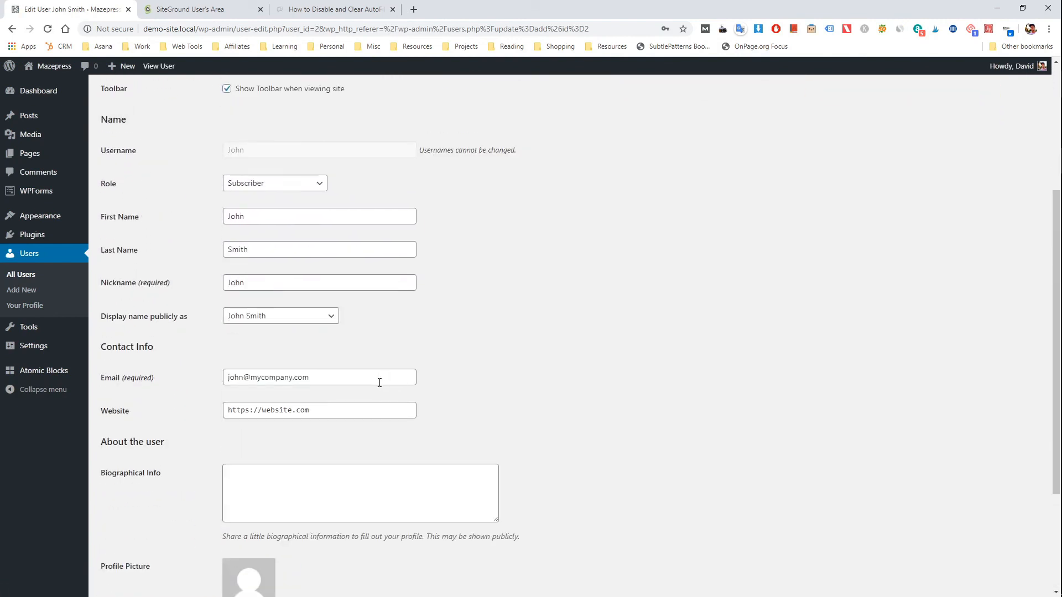
pyautogui.scroll(4, 380, 382)
pyautogui.scroll(-7, 358, 339)
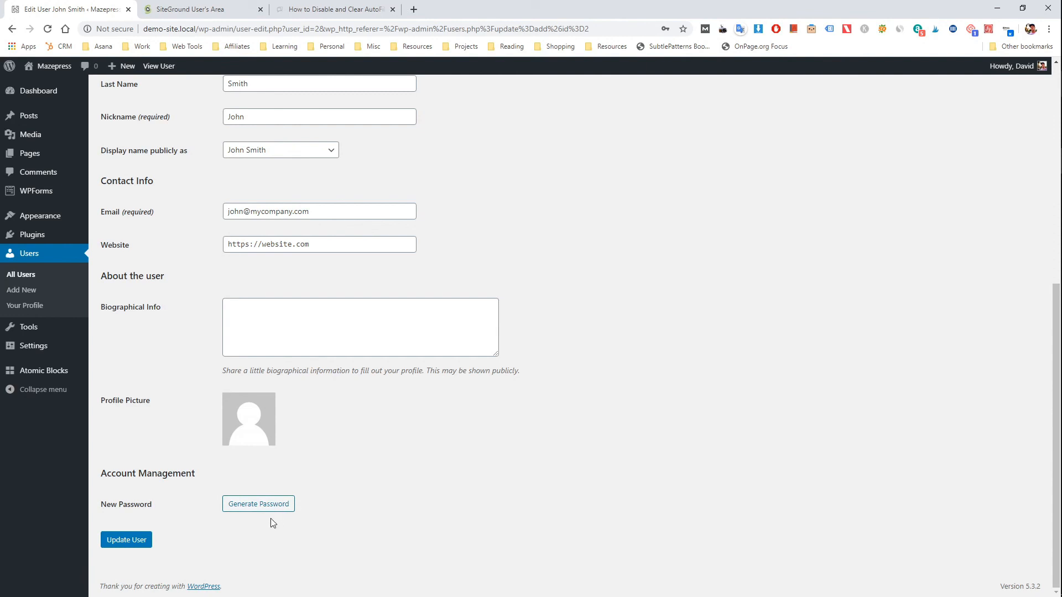
pyautogui.scroll(4, 362, 509)
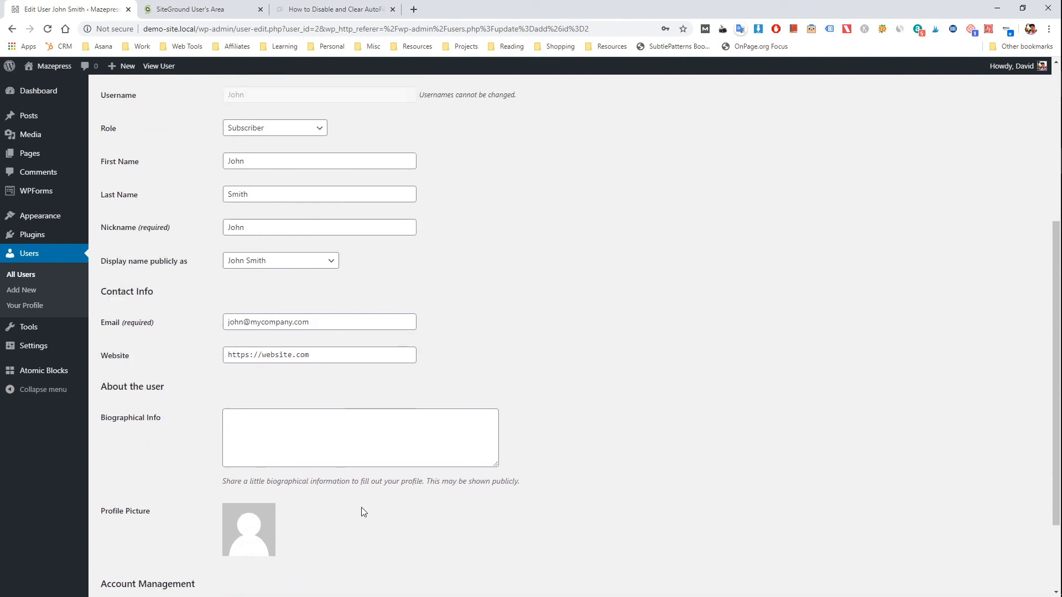
pyautogui.scroll(2, 362, 510)
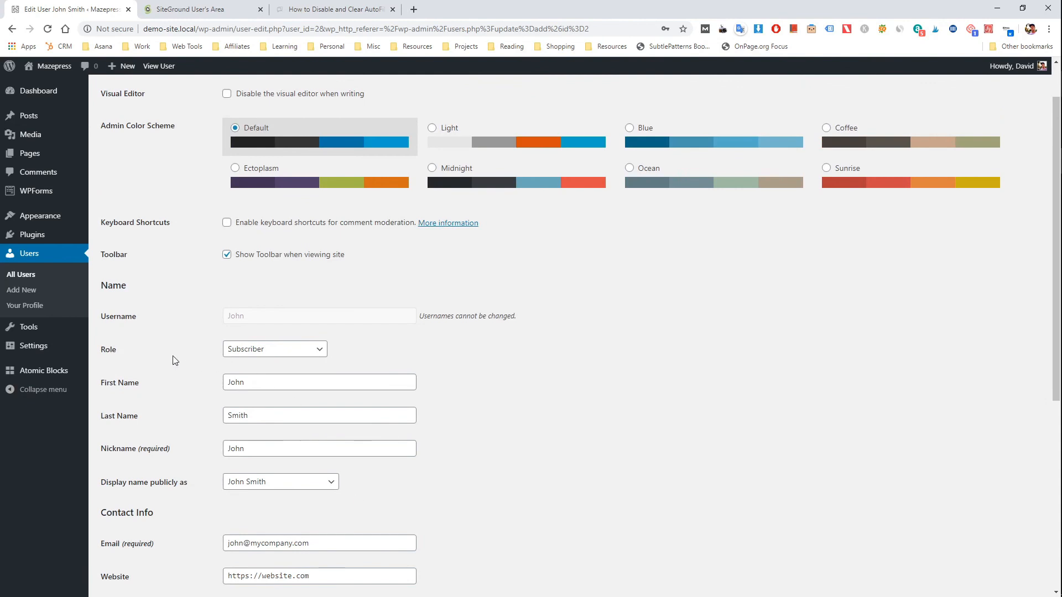
# Step: Try the Administrator role for the new user, and set the role to Editor instead
pyautogui.click(277, 350)
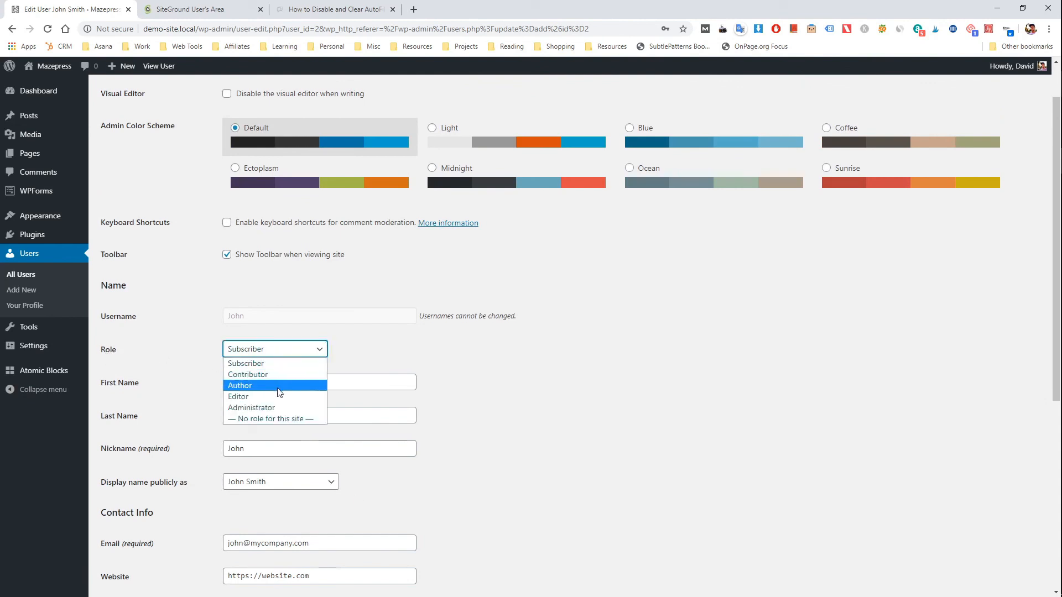
pyautogui.click(258, 407)
pyautogui.click(294, 351)
pyautogui.click(293, 395)
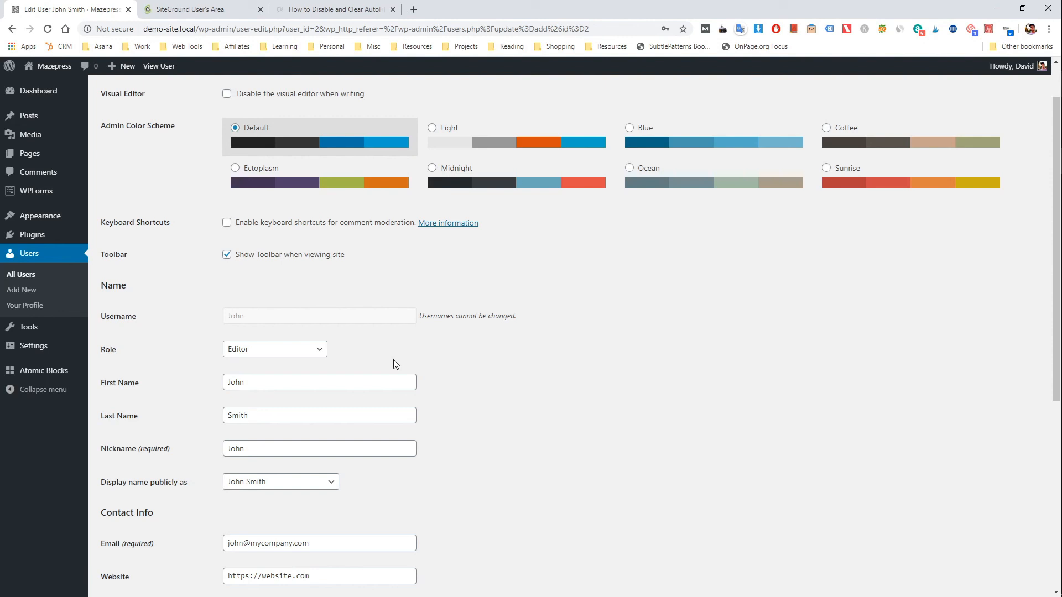
pyautogui.scroll(-6, 394, 360)
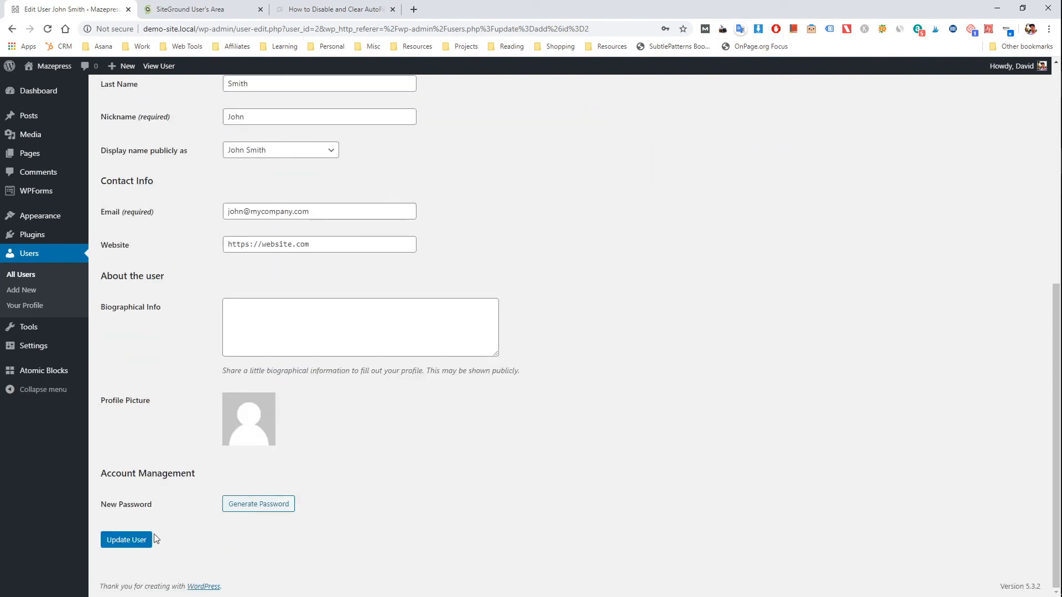